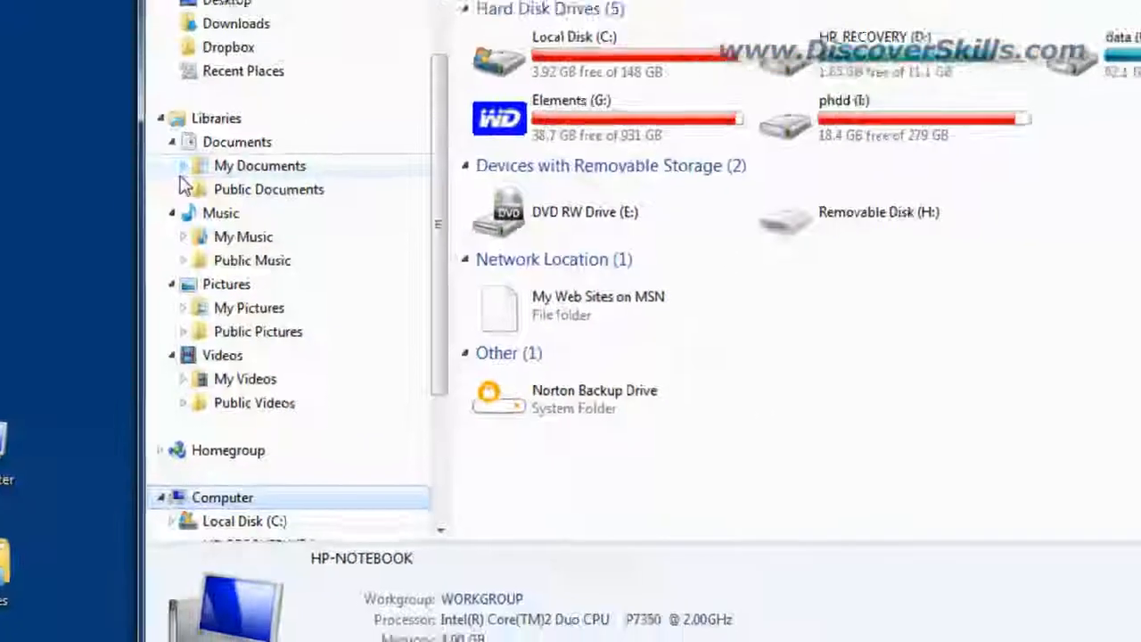
- Expand and collapse My Documents in the navigation pane to browse its folders
{"action": "left_click", "coordinate": [153, 189]}
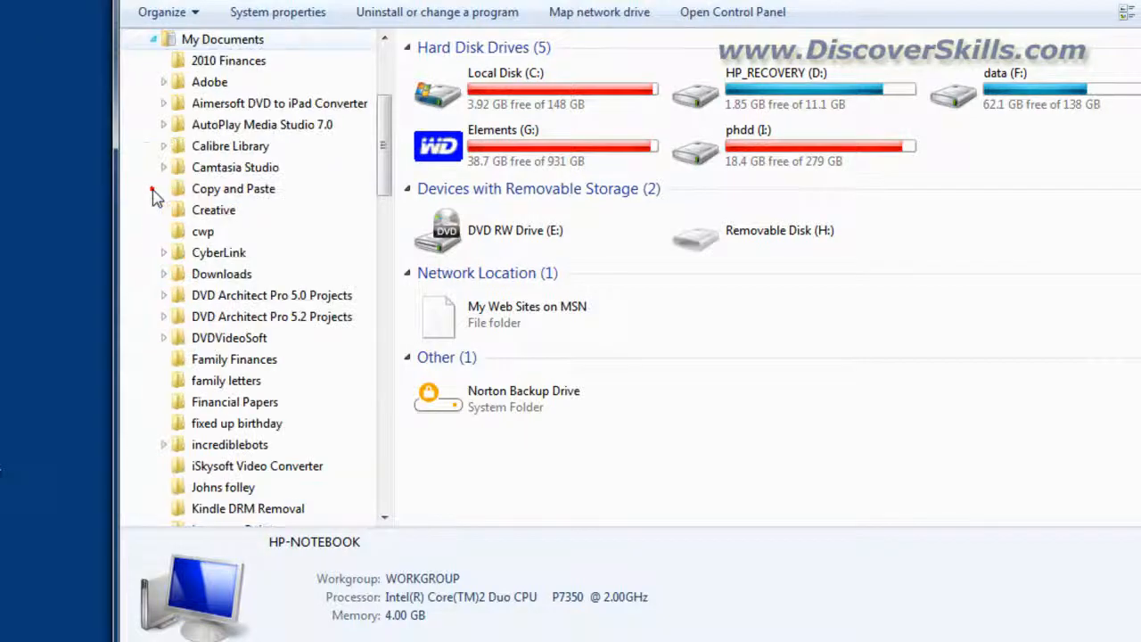
{"action": "left_click_drag", "start_coordinate": [389, 150], "coordinate": [390, 118]}
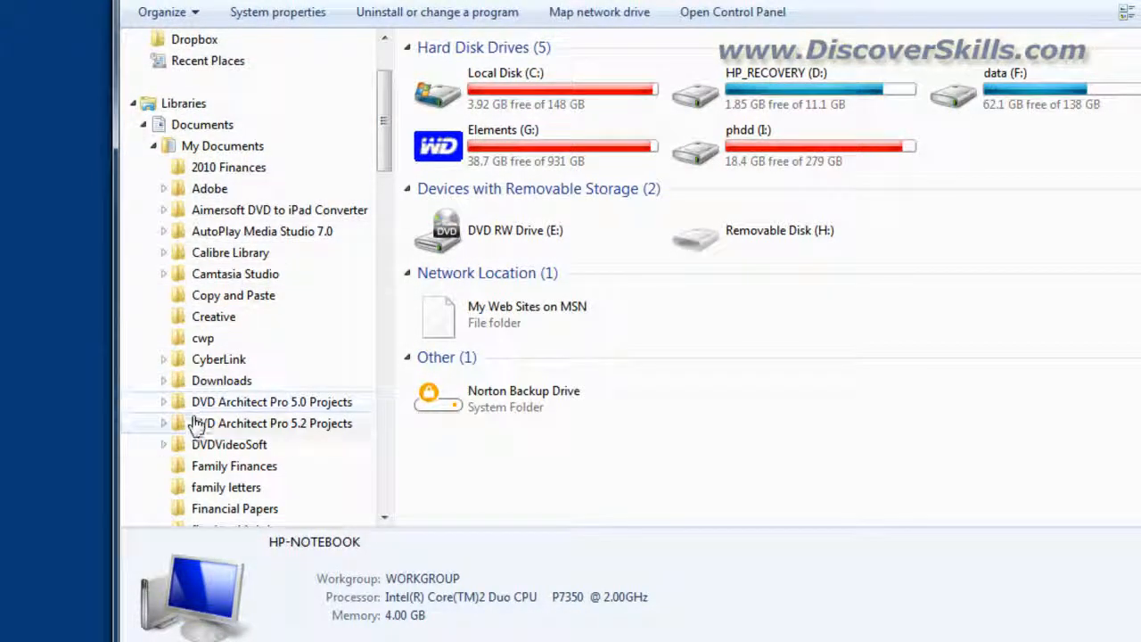
{"action": "left_click", "coordinate": [153, 146]}
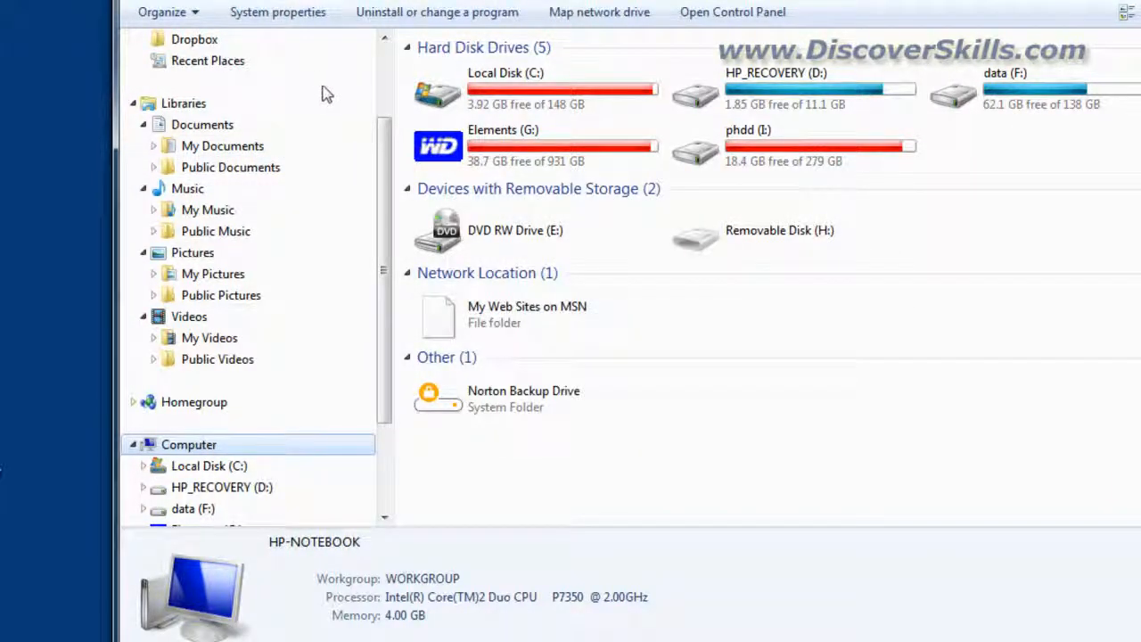
- Browse the My Pictures folder and its 2011 subfolders in the navigation pane
{"action": "left_click_drag", "start_coordinate": [386, 158], "coordinate": [388, 185]}
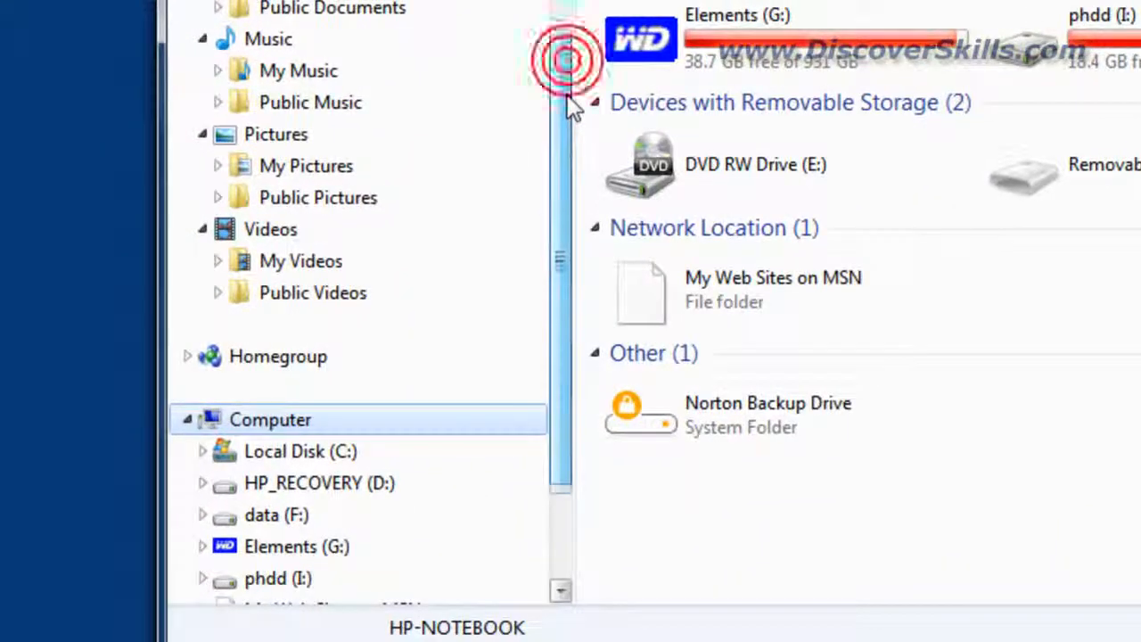
{"action": "left_click", "coordinate": [217, 168]}
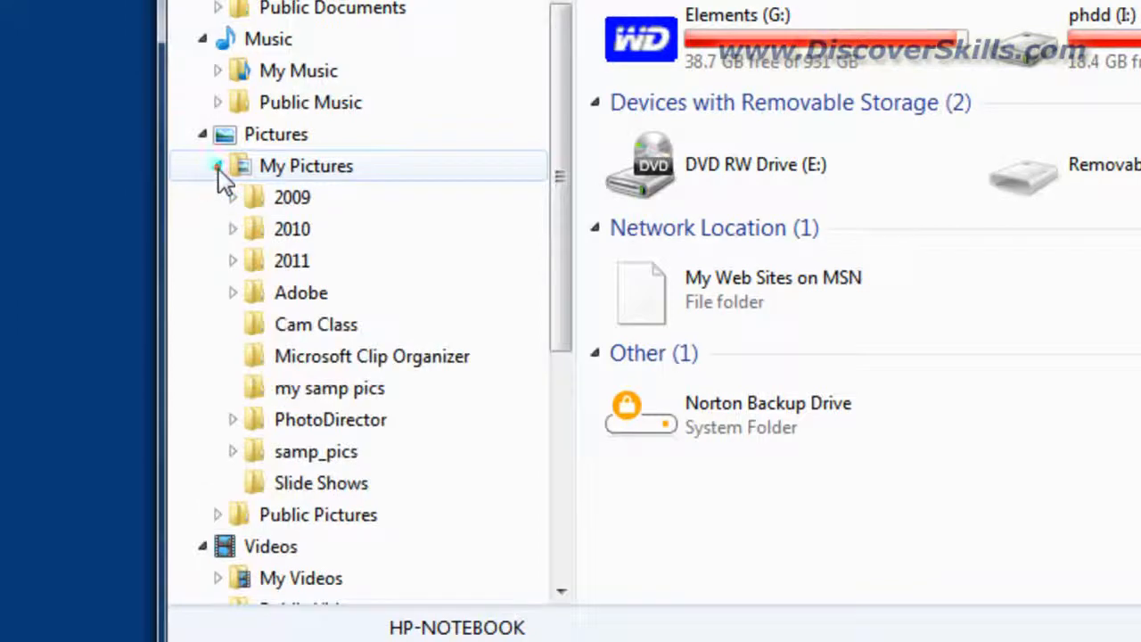
{"action": "left_click", "coordinate": [234, 262]}
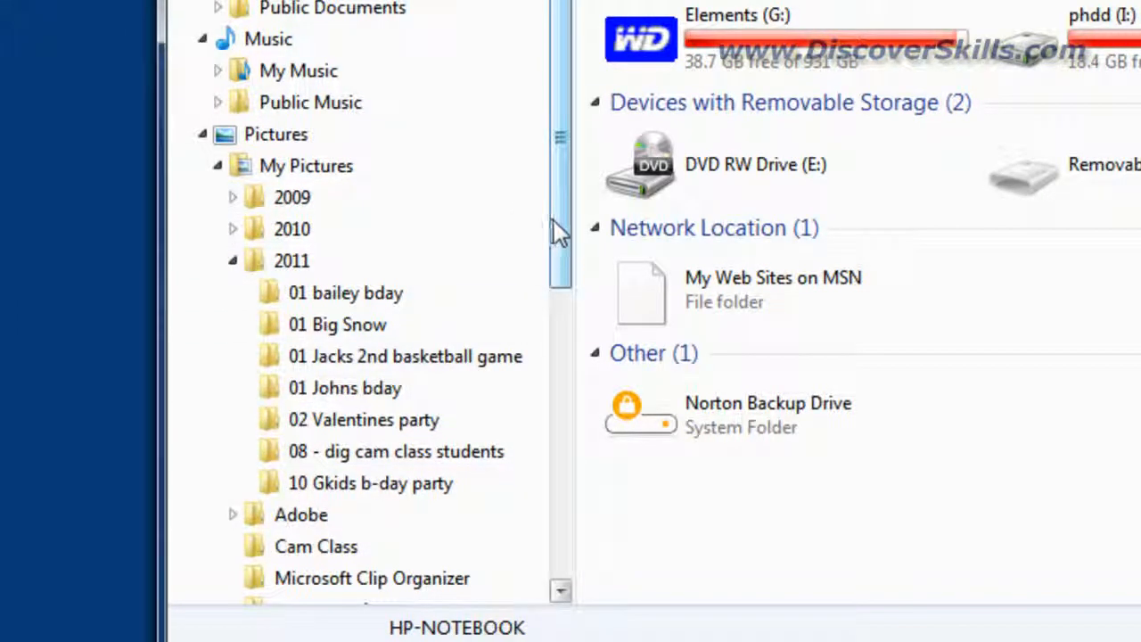
{"action": "left_click_drag", "start_coordinate": [554, 221], "coordinate": [560, 278]}
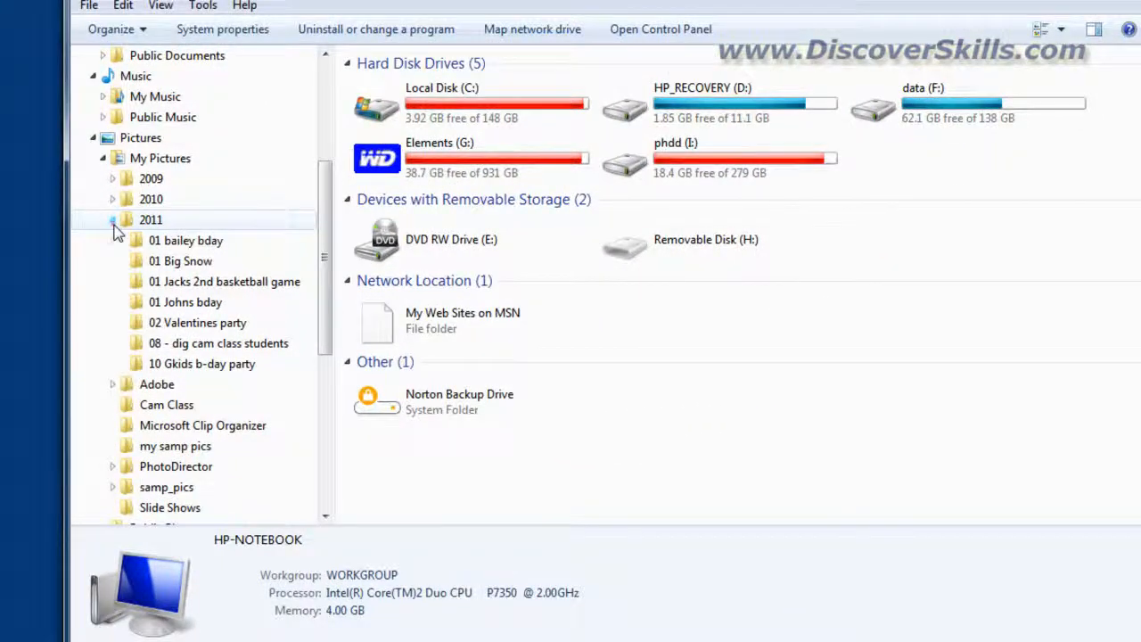
{"action": "left_click", "coordinate": [114, 223]}
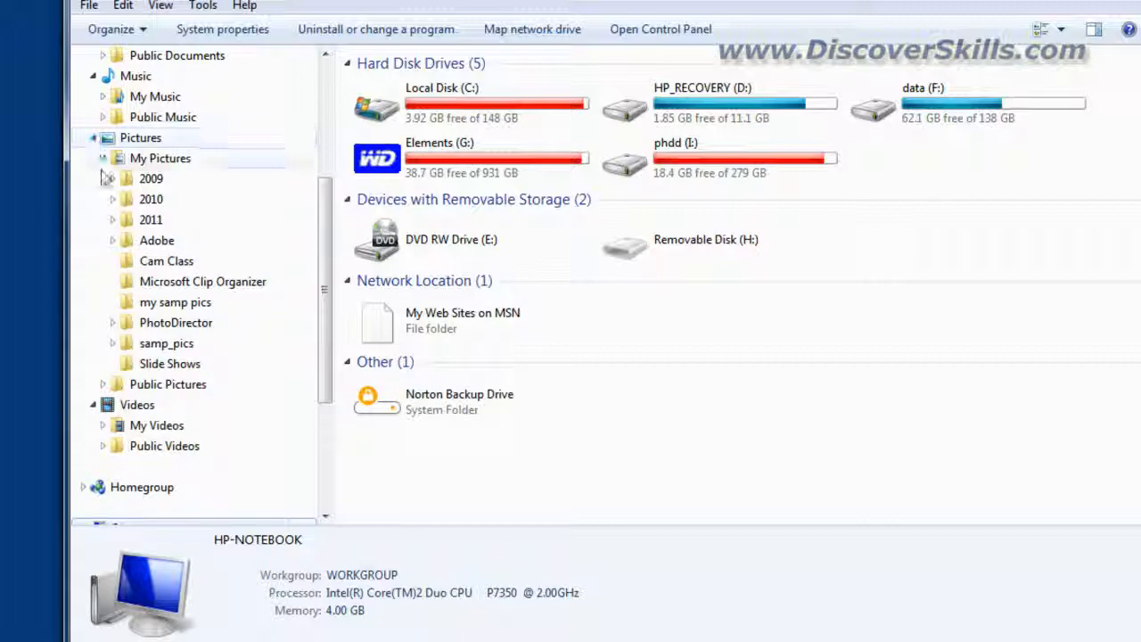
{"action": "left_click", "coordinate": [103, 158]}
{"action": "left_click_drag", "start_coordinate": [324, 245], "coordinate": [327, 143]}
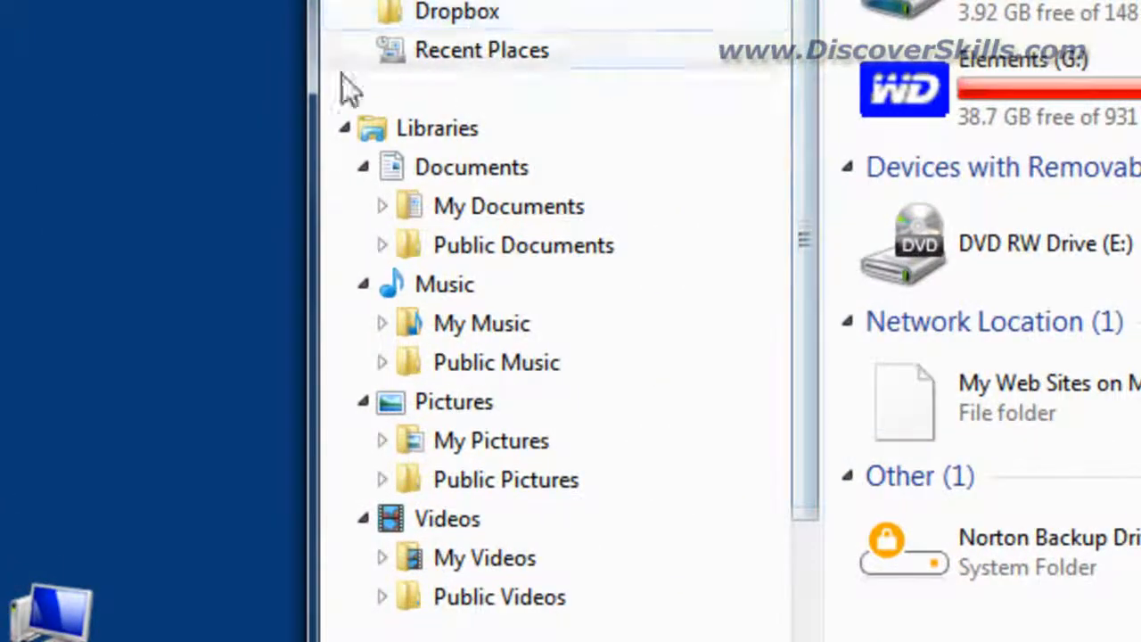
- Create a new library under Libraries named Jacks Pictures
{"action": "left_click", "coordinate": [419, 133]}
{"action": "right_click", "coordinate": [419, 134]}
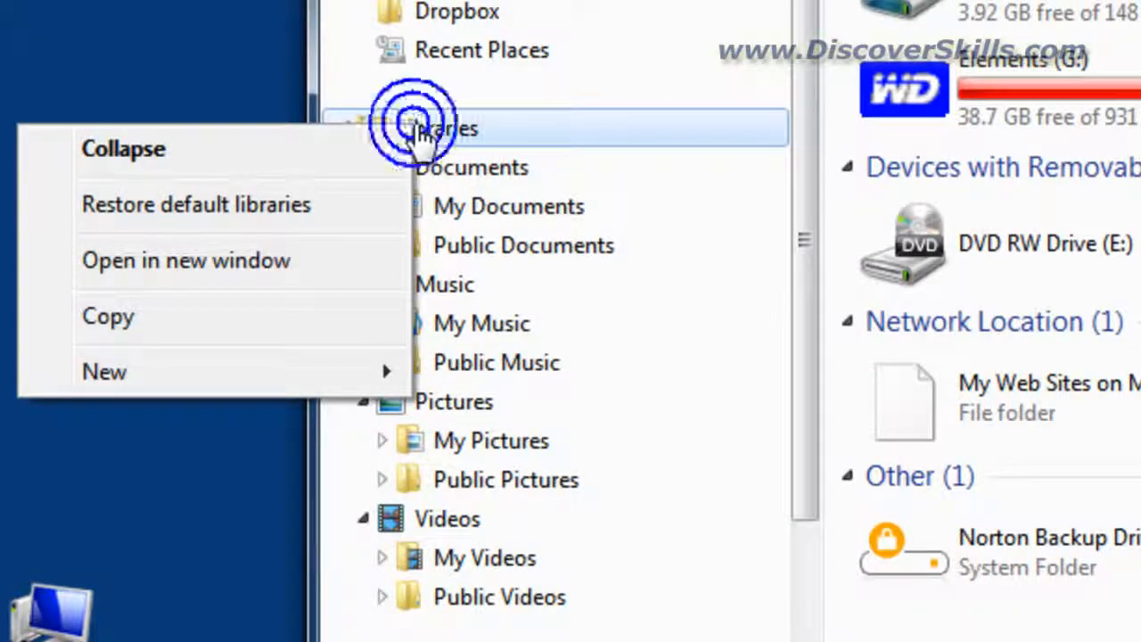
{"action": "mouse_move", "coordinate": [265, 387]}
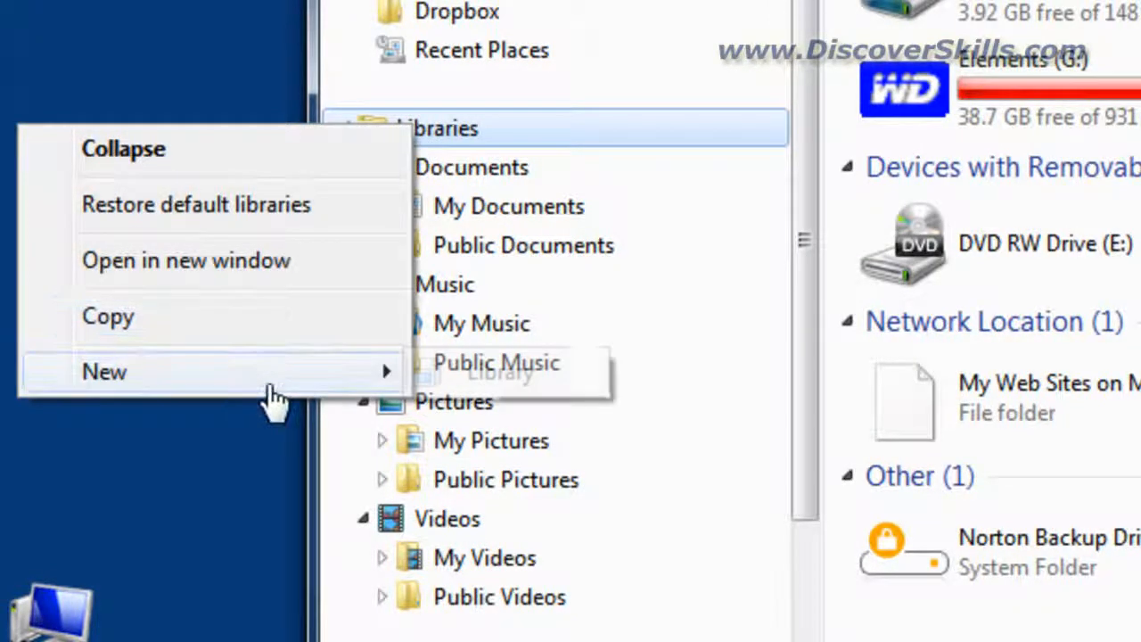
{"action": "left_click", "coordinate": [476, 379]}
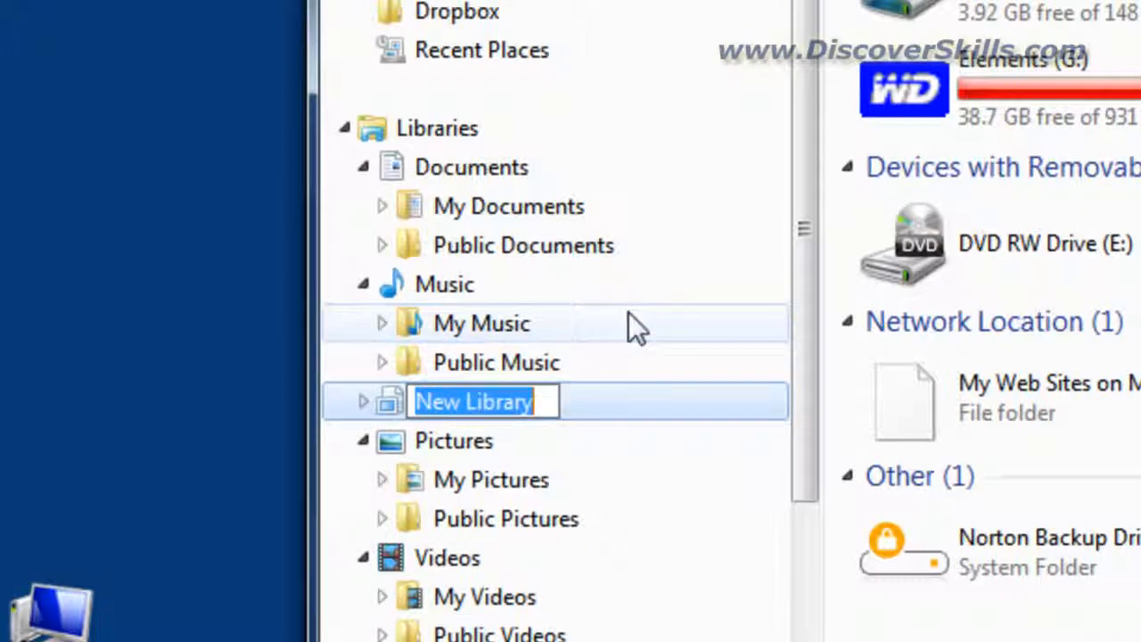
{"action": "type", "text": "Jacks P"}
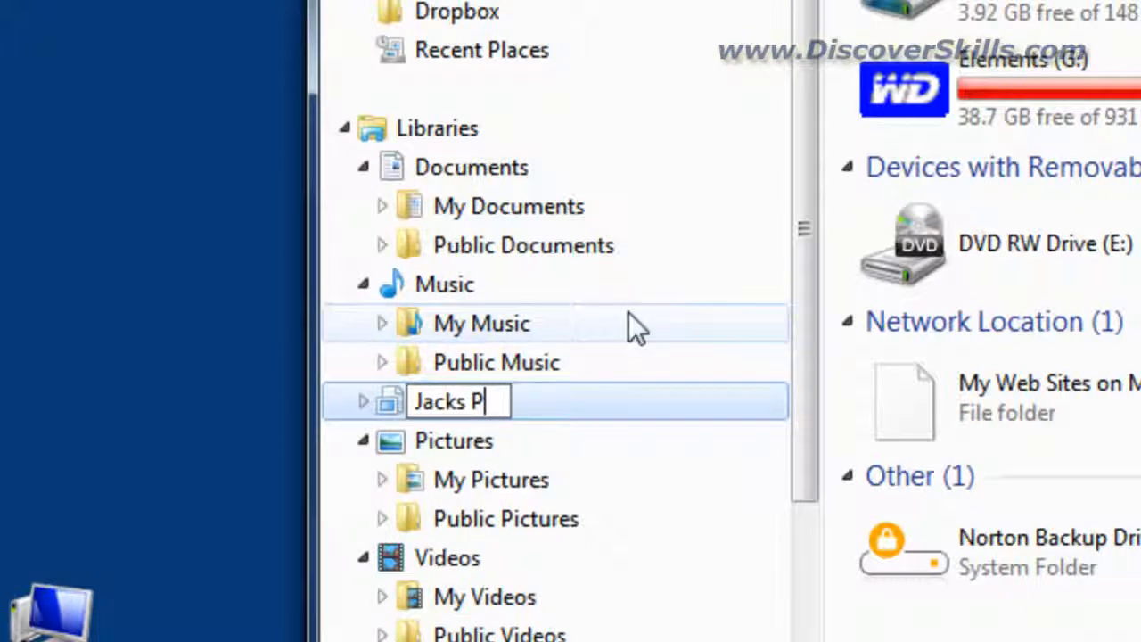
{"action": "type", "text": "ictures"}
{"action": "key", "text": "Return"}
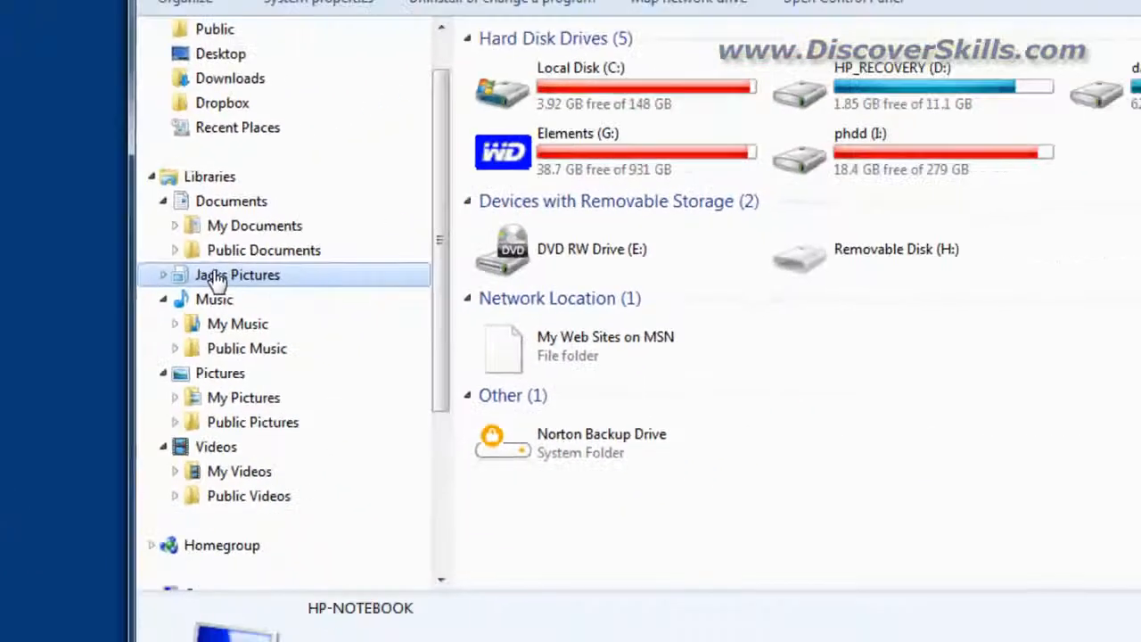
- Open the empty Jacks Pictures library and start including a folder in it
{"action": "left_click", "coordinate": [446, 285]}
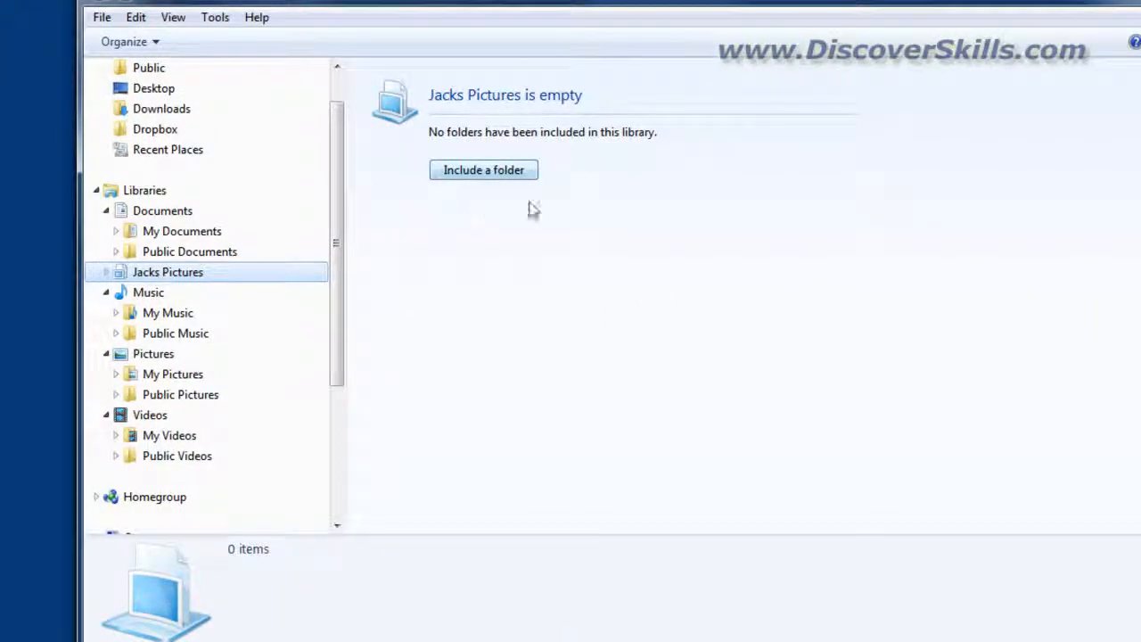
{"action": "left_click", "coordinate": [485, 171]}
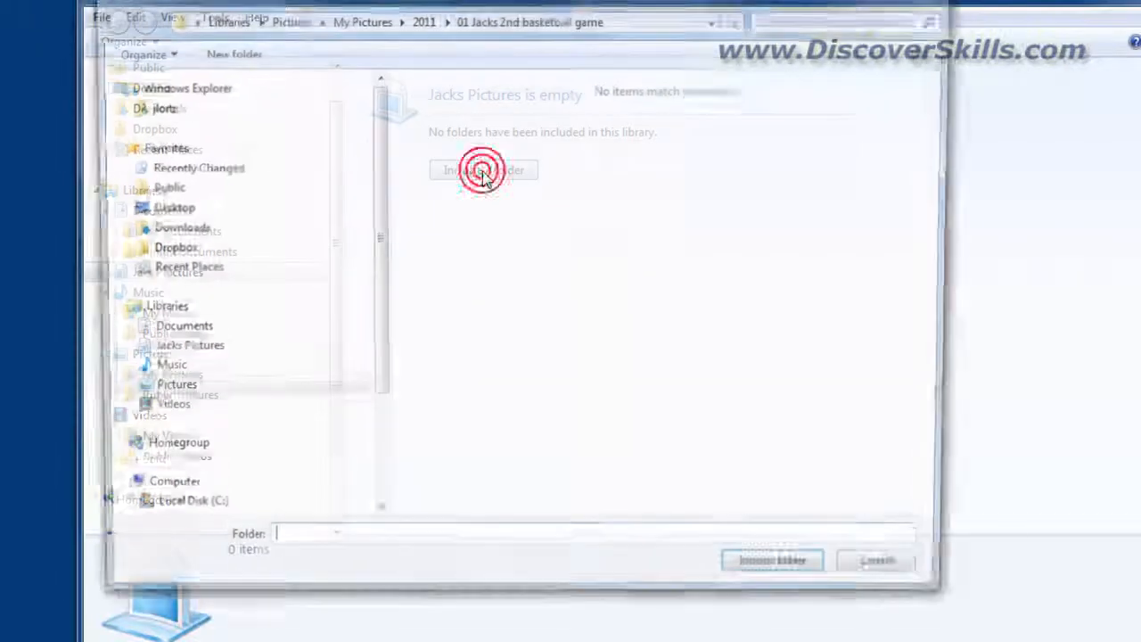
{"action": "left_click_drag", "start_coordinate": [482, 13], "coordinate": [557, 19]}
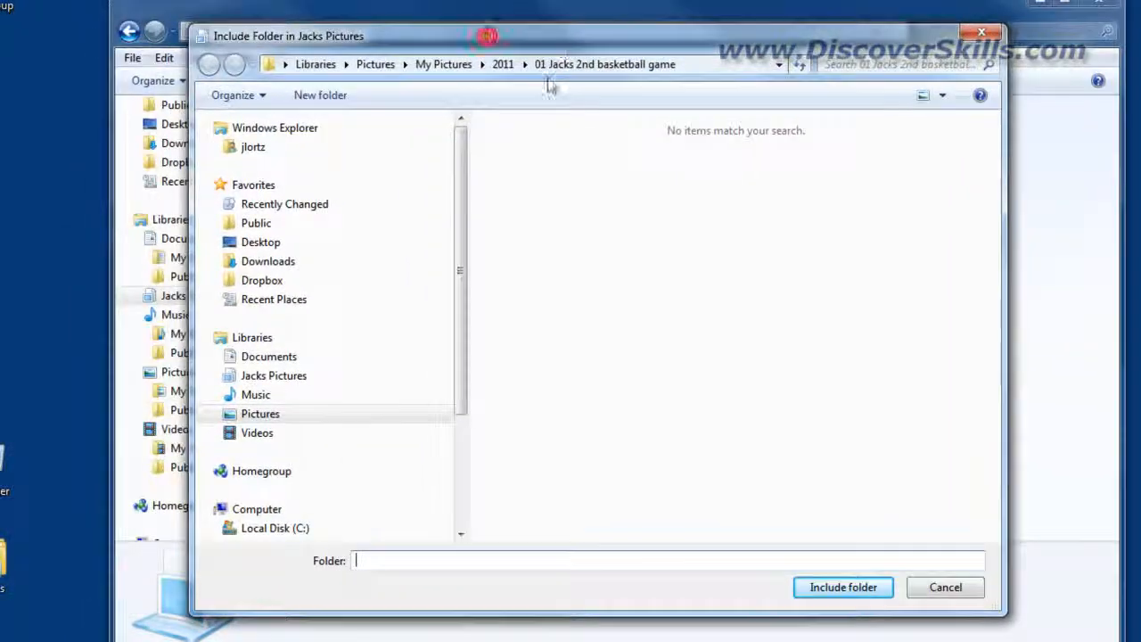
- Include the 01 Jacks 2nd basketball game folder from My Pictures > 2011 in the library
{"action": "left_click_drag", "start_coordinate": [466, 255], "coordinate": [476, 407]}
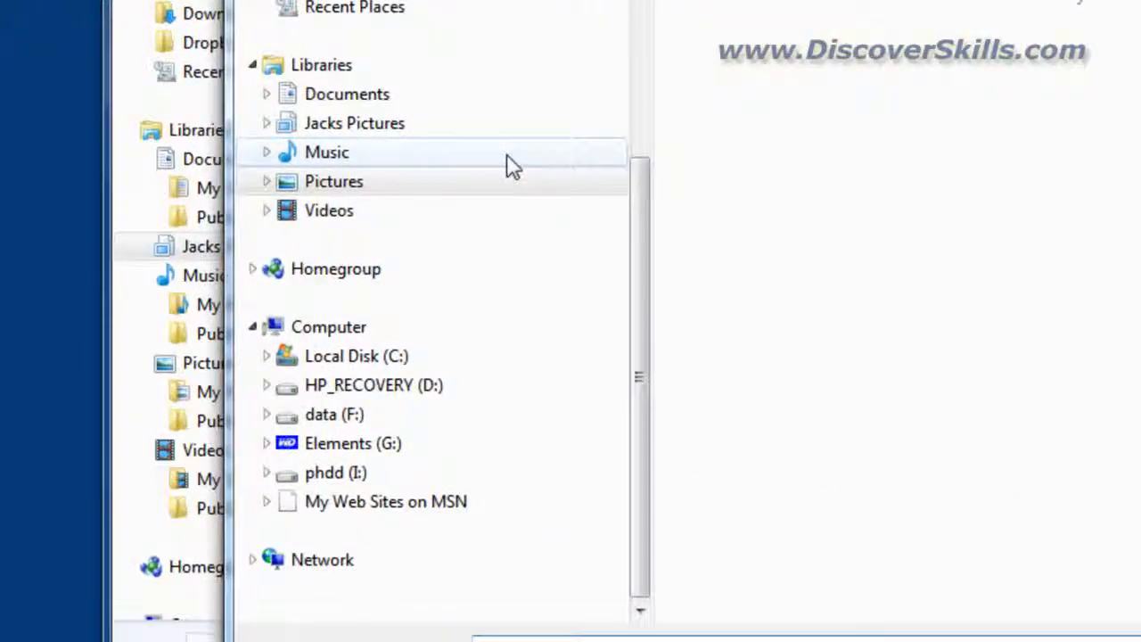
{"action": "left_click", "coordinate": [426, 185]}
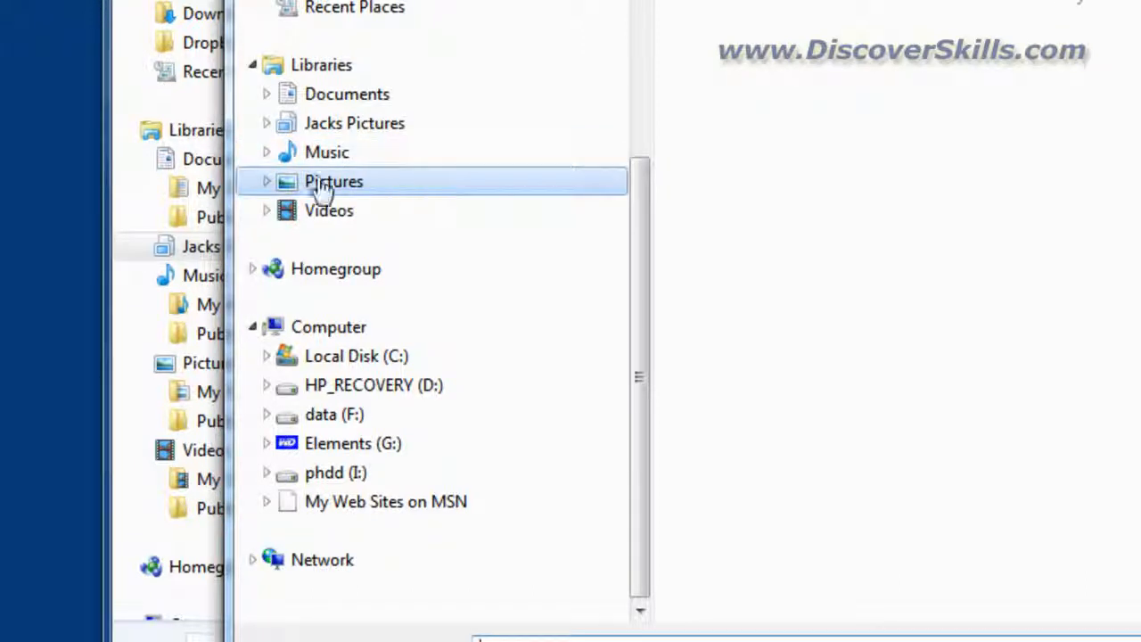
{"action": "left_click", "coordinate": [267, 182]}
{"action": "left_click_drag", "start_coordinate": [638, 279], "coordinate": [636, 440]}
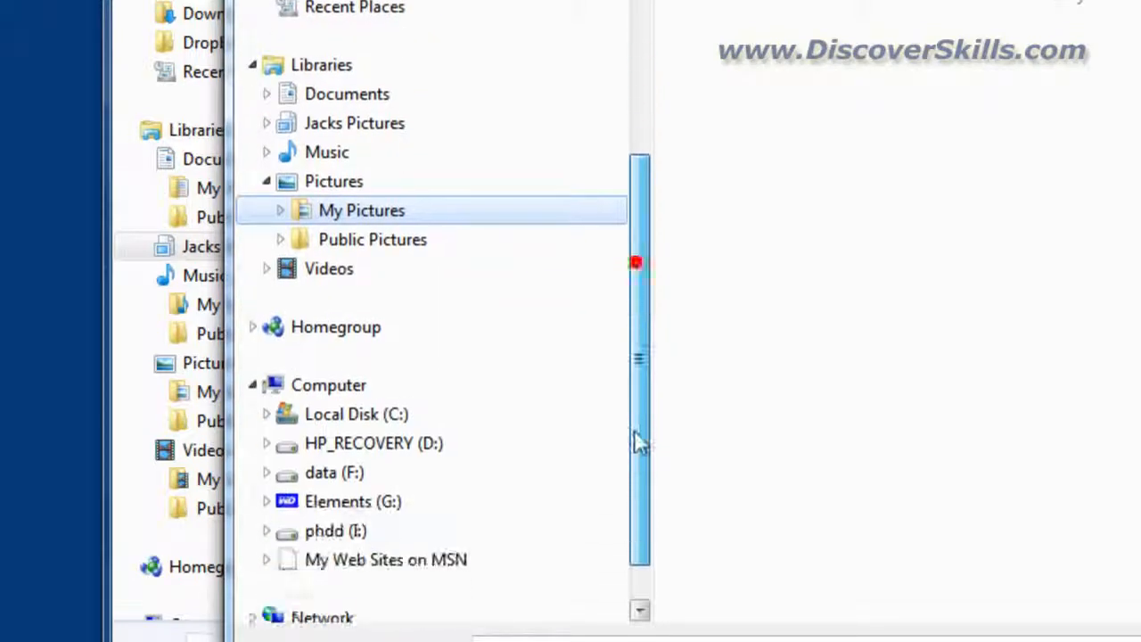
{"action": "left_click", "coordinate": [280, 211]}
{"action": "left_click_drag", "start_coordinate": [639, 222], "coordinate": [639, 410]}
{"action": "left_click", "coordinate": [294, 151]}
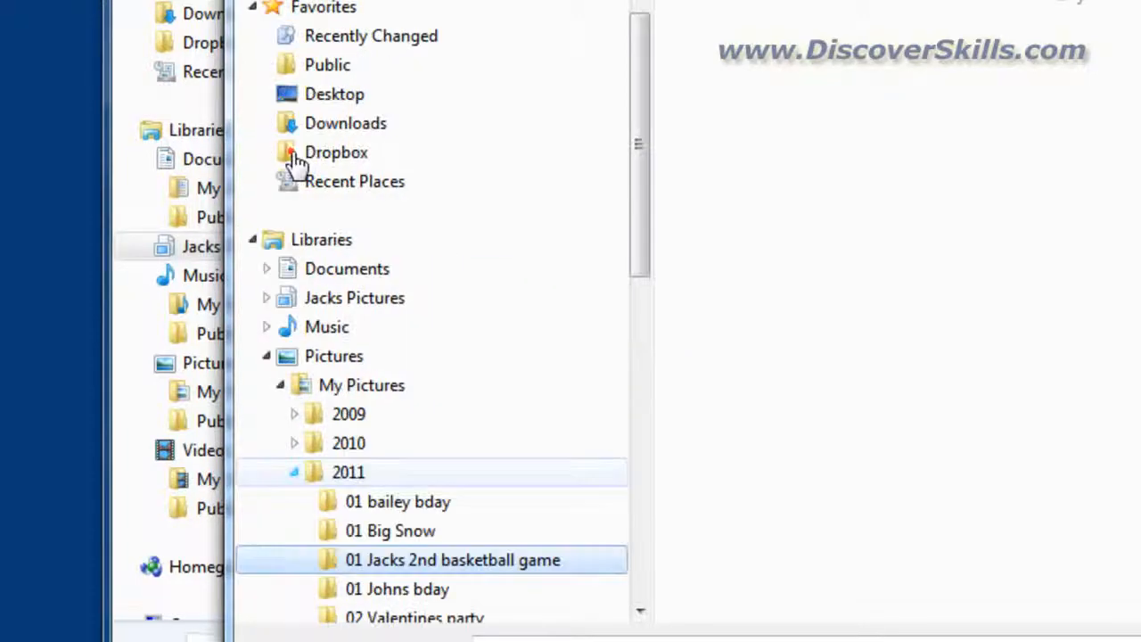
{"action": "left_click_drag", "start_coordinate": [630, 215], "coordinate": [652, 402]}
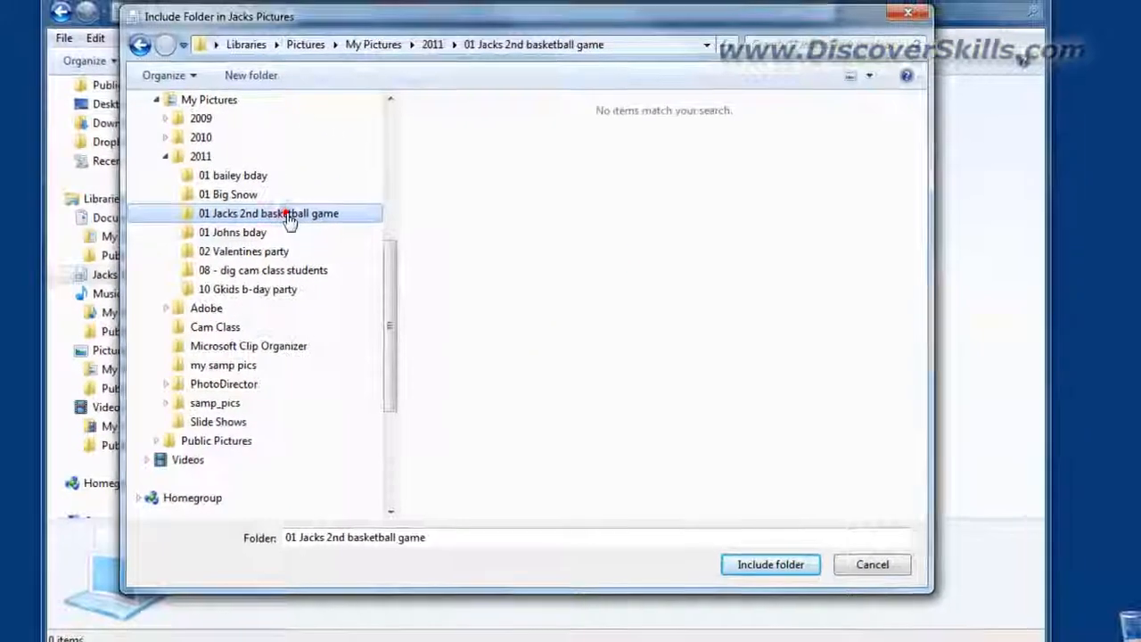
{"action": "left_click", "coordinate": [769, 565]}
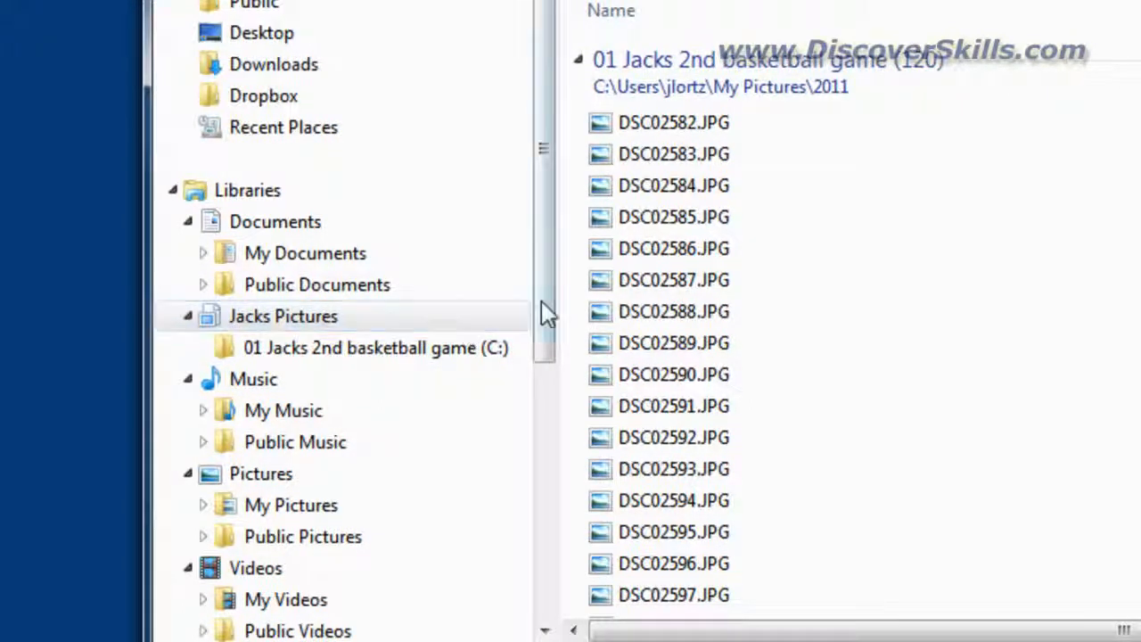
- Add the 03-Jacks bday folder from My Pictures > 2009 to the Jacks Pictures library by dropping it onto the library
{"action": "left_click_drag", "start_coordinate": [541, 300], "coordinate": [547, 420]}
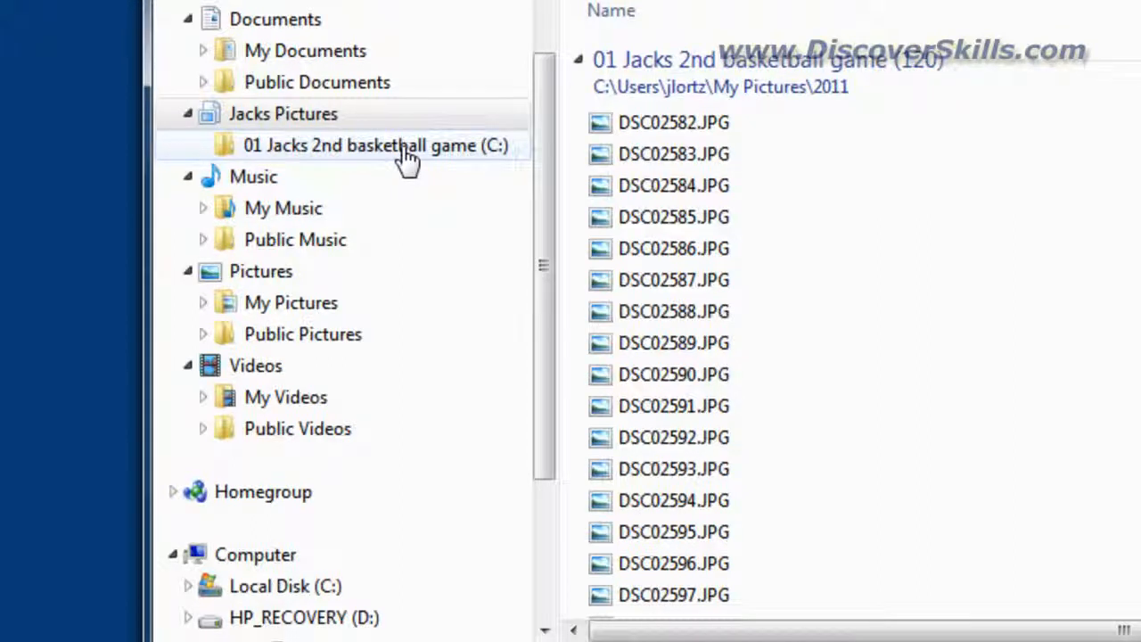
{"action": "left_click", "coordinate": [202, 301]}
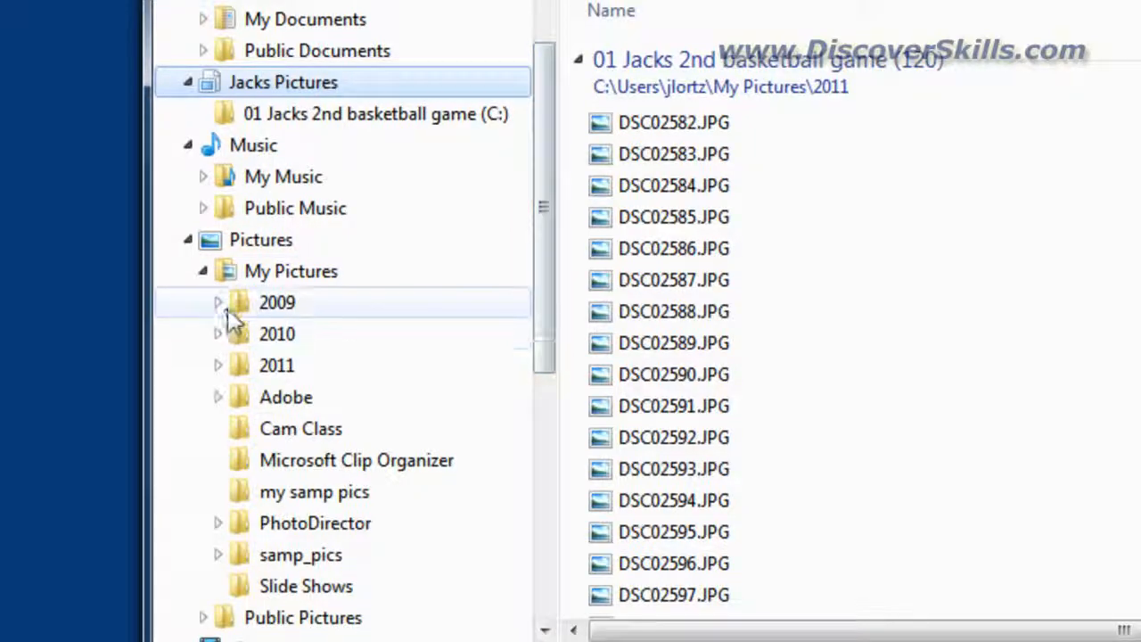
{"action": "left_click", "coordinate": [219, 303]}
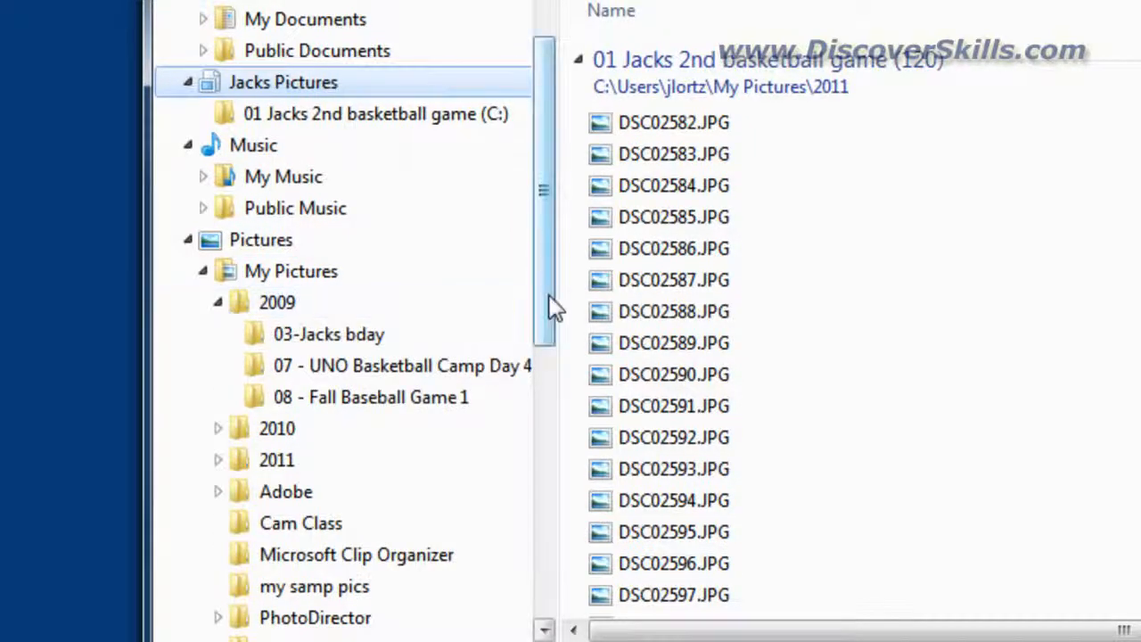
{"action": "left_click_drag", "start_coordinate": [548, 294], "coordinate": [548, 336]}
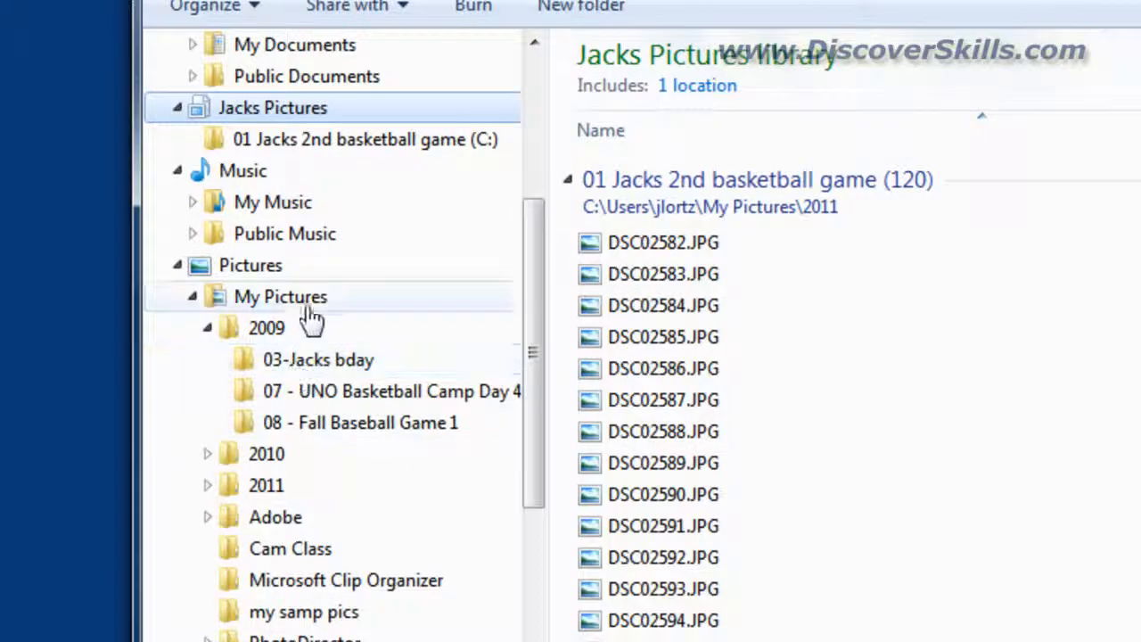
{"action": "left_click", "coordinate": [307, 364]}
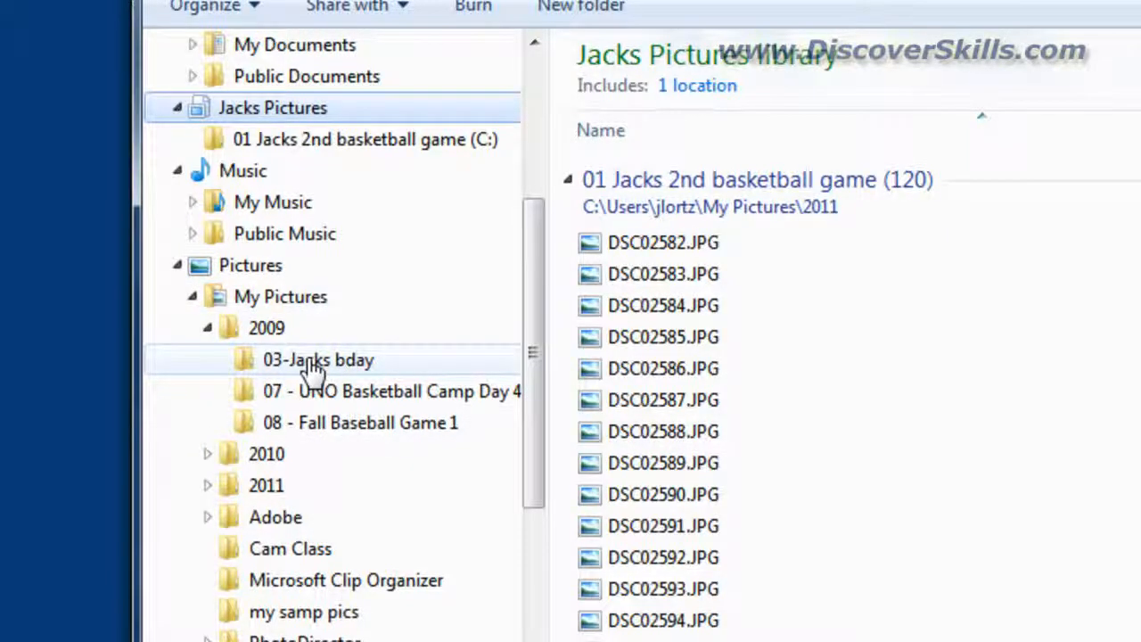
{"action": "left_click_drag", "start_coordinate": [312, 364], "coordinate": [289, 110]}
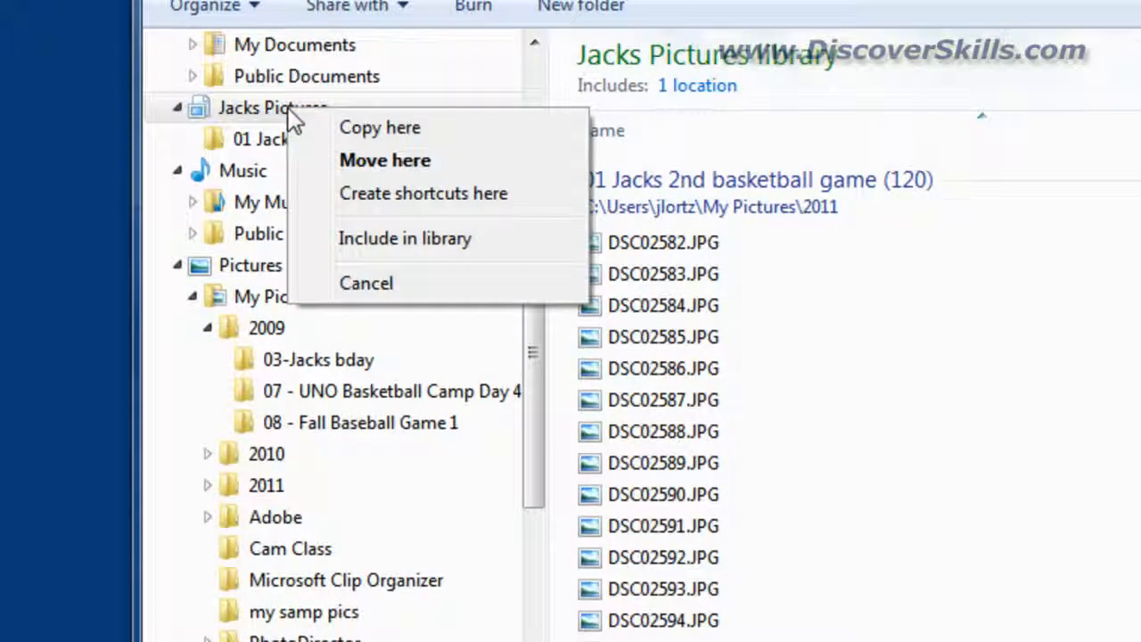
{"action": "left_click", "coordinate": [398, 239]}
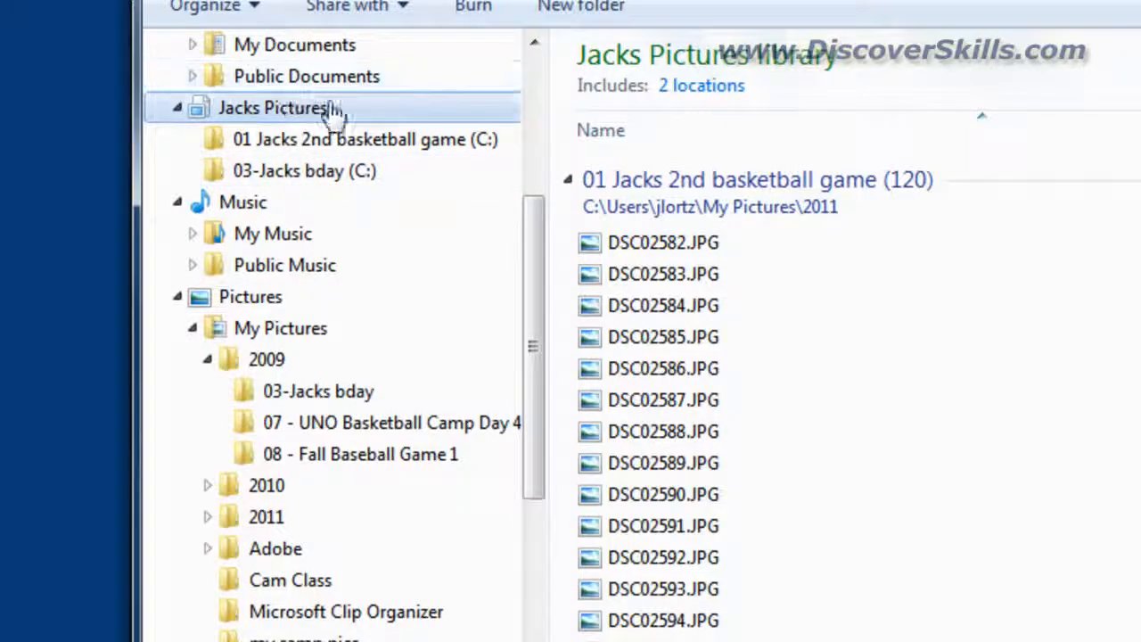
- Scroll through the library's files and switch the file view to List
{"action": "left_click_drag", "start_coordinate": [528, 238], "coordinate": [519, 164]}
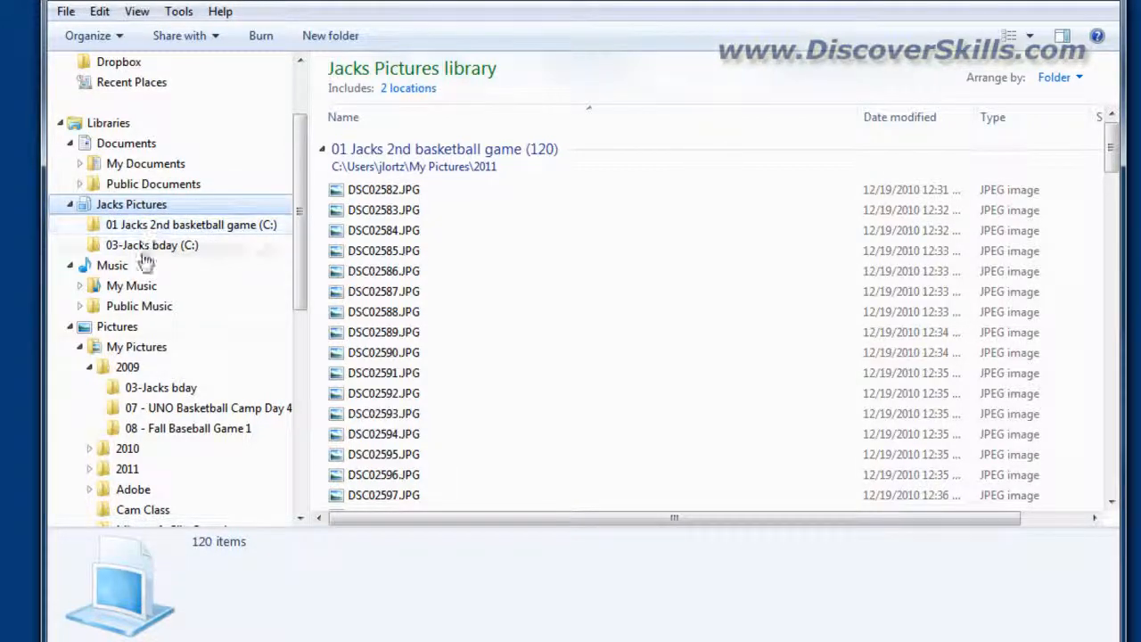
{"action": "mouse_move", "coordinate": [295, 295]}
{"action": "left_mouse_down"}
{"action": "mouse_move", "coordinate": [295, 322]}
{"action": "mouse_move", "coordinate": [297, 306]}
{"action": "left_mouse_up"}
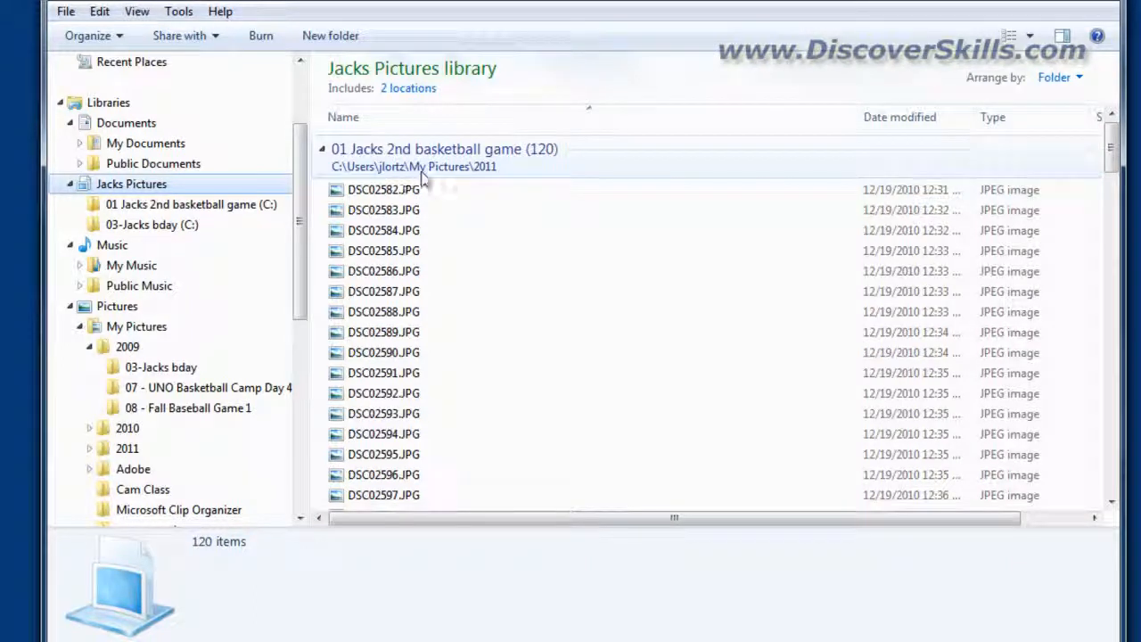
{"action": "left_click_drag", "start_coordinate": [1113, 147], "coordinate": [1126, 493]}
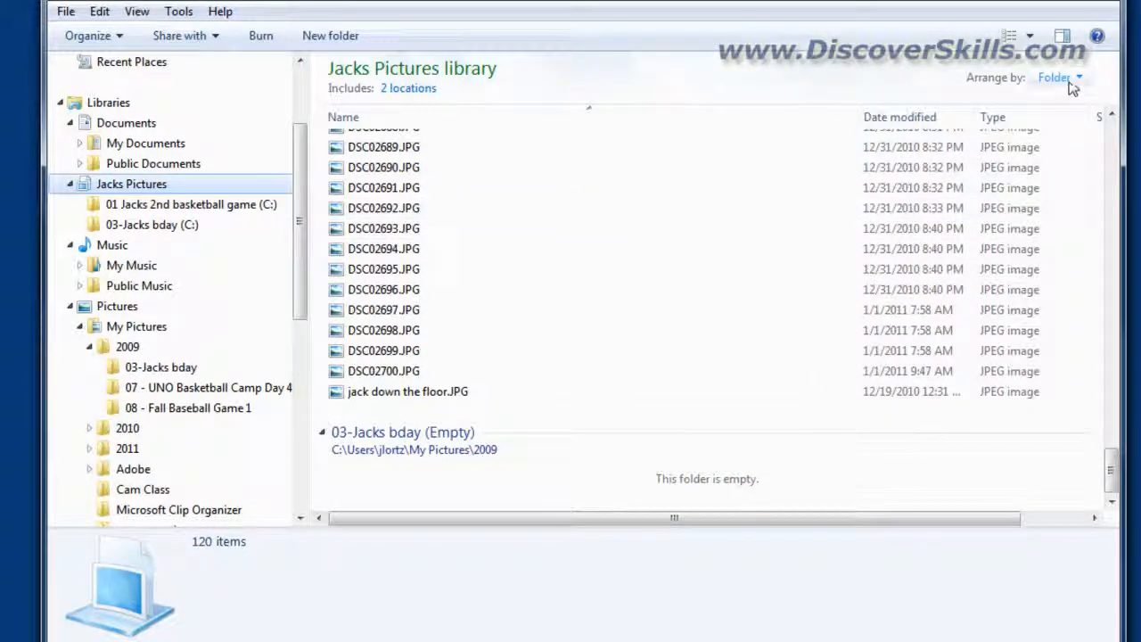
{"action": "left_click", "coordinate": [1030, 36]}
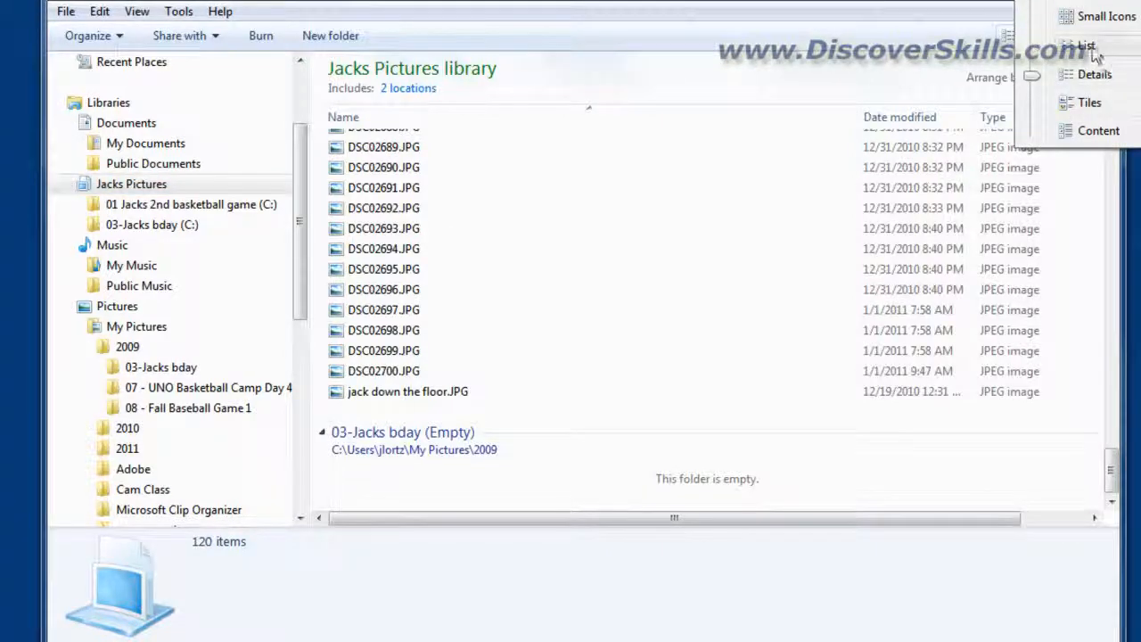
{"action": "left_click", "coordinate": [1091, 46]}
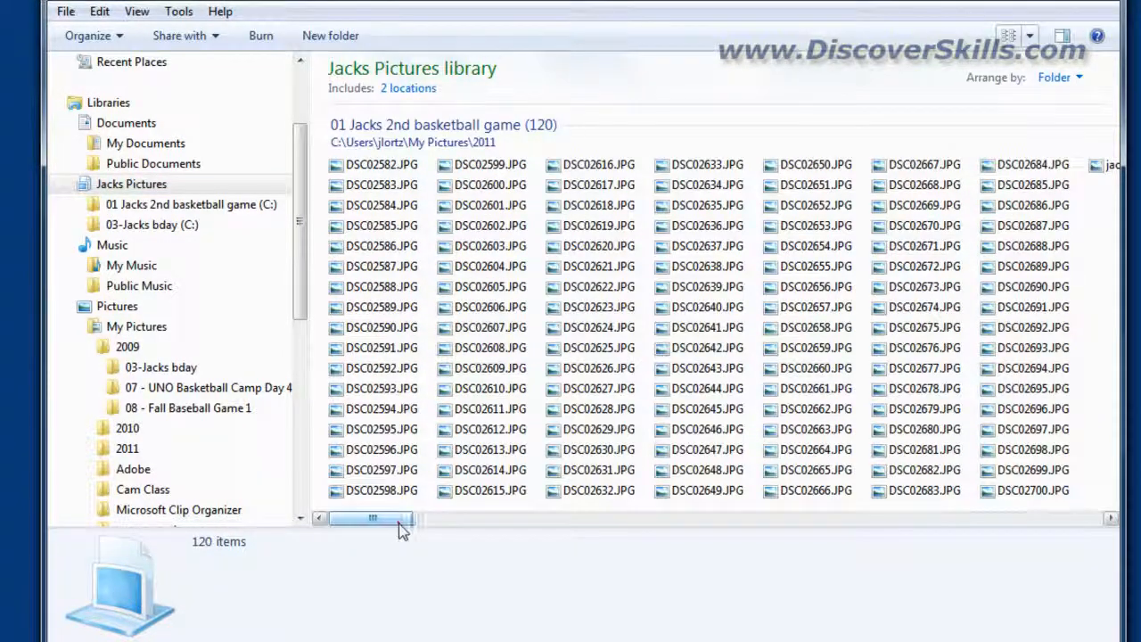
{"action": "mouse_move", "coordinate": [397, 522]}
{"action": "left_mouse_down"}
{"action": "mouse_move", "coordinate": [849, 556]}
{"action": "mouse_move", "coordinate": [383, 539]}
{"action": "left_mouse_up"}
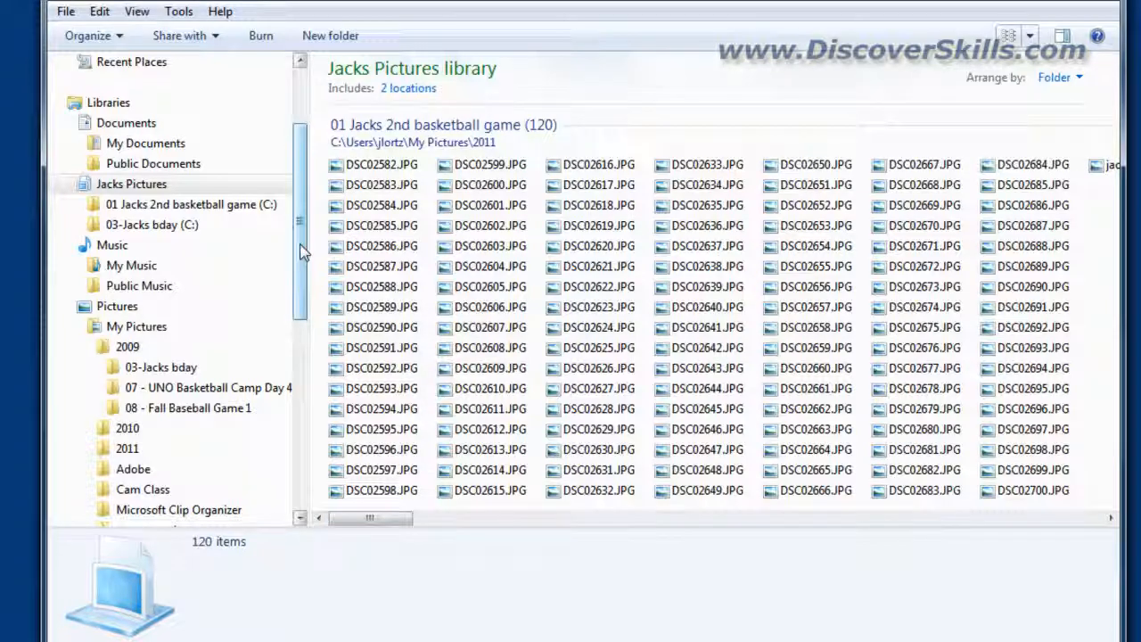